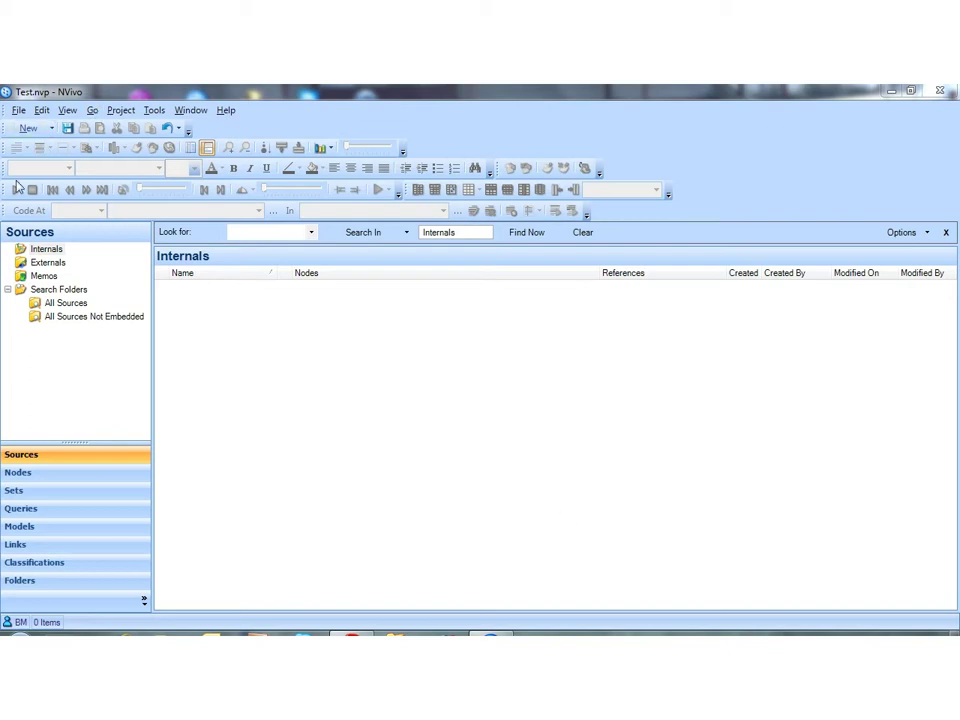
# Create a new folder named 'Interviews' inside the Internals folder.
pyautogui.click(27, 254)
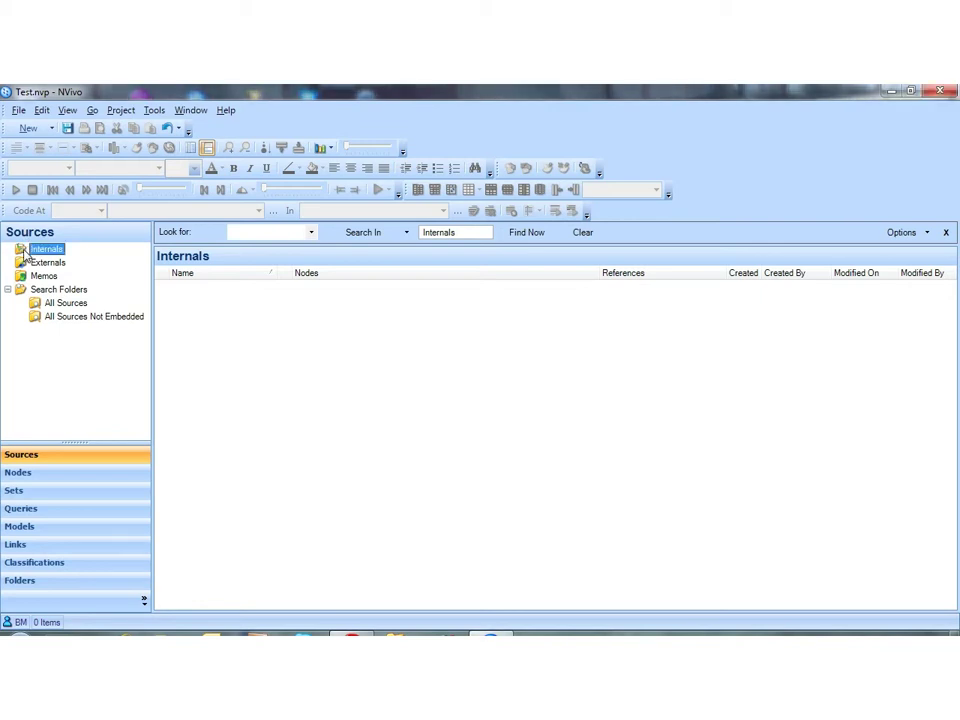
pyautogui.rightClick(26, 253)
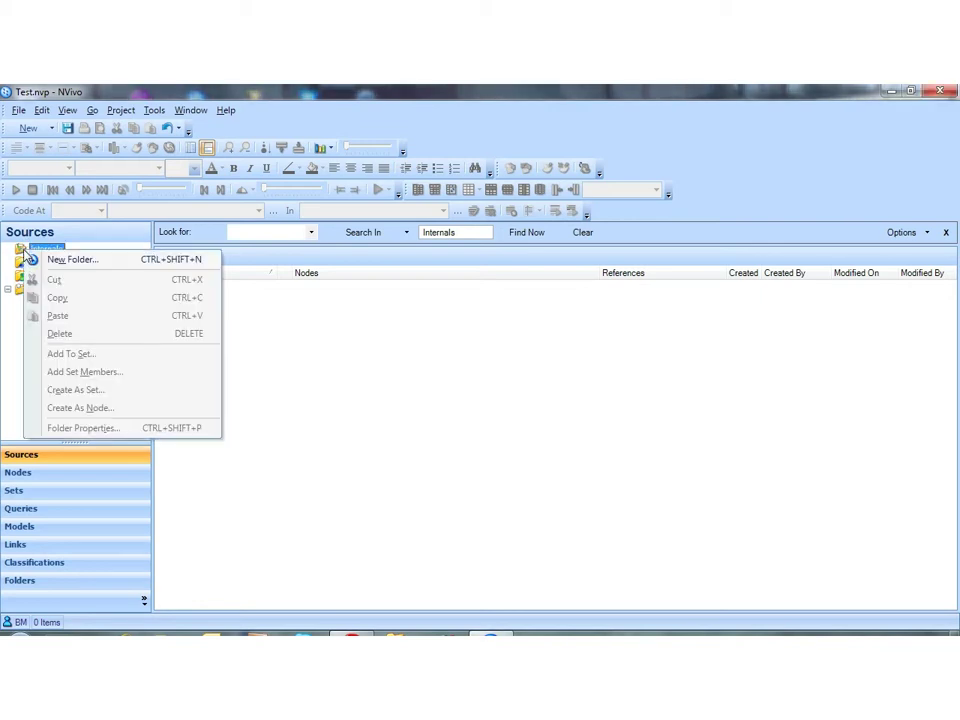
pyautogui.click(76, 261)
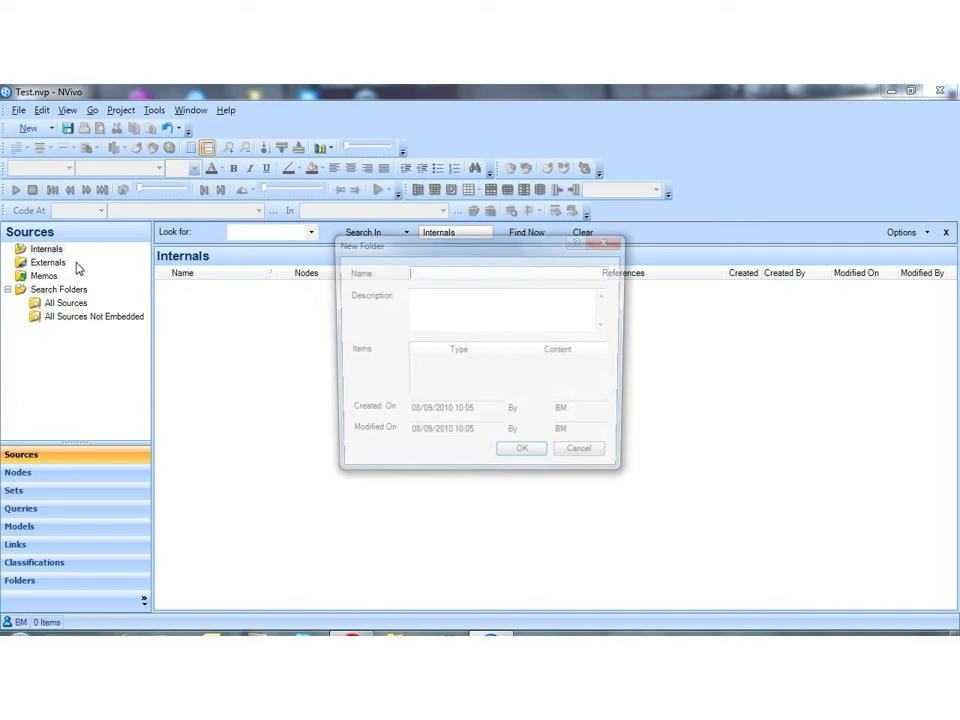
pyautogui.write('In')
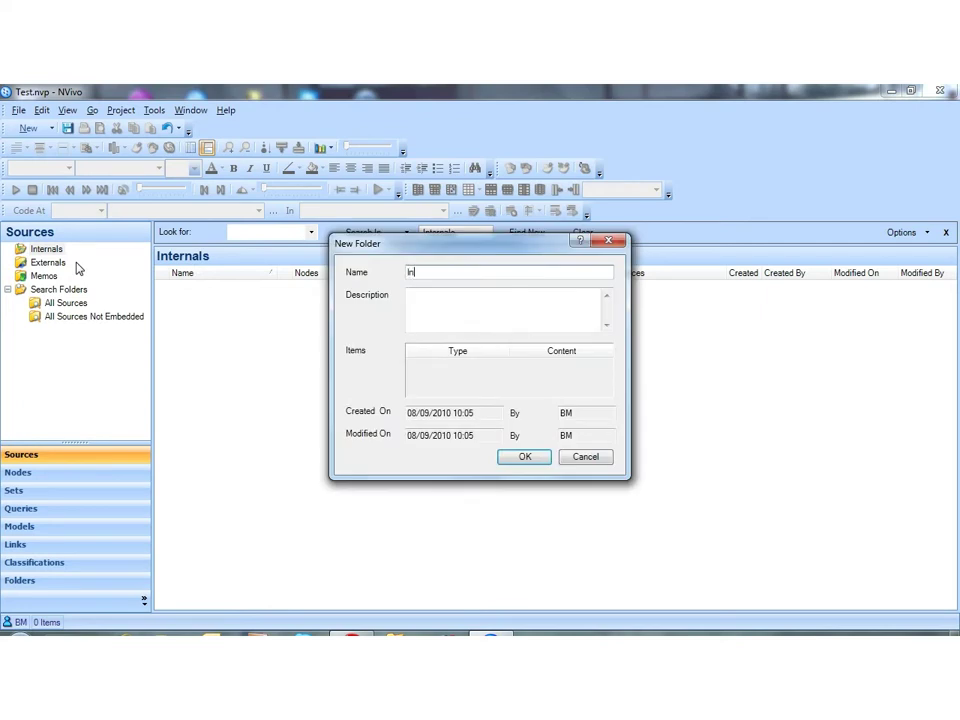
pyautogui.write('terviews')
pyautogui.click(524, 460)
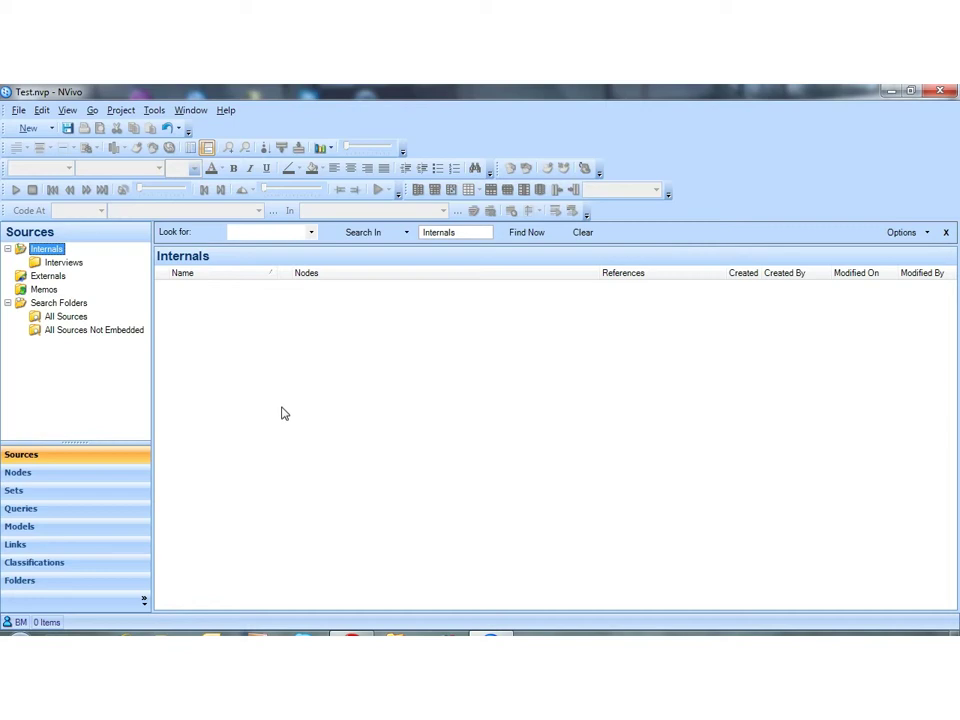
# Open the empty Interviews folder and start Import Internals from its list.
pyautogui.click(66, 263)
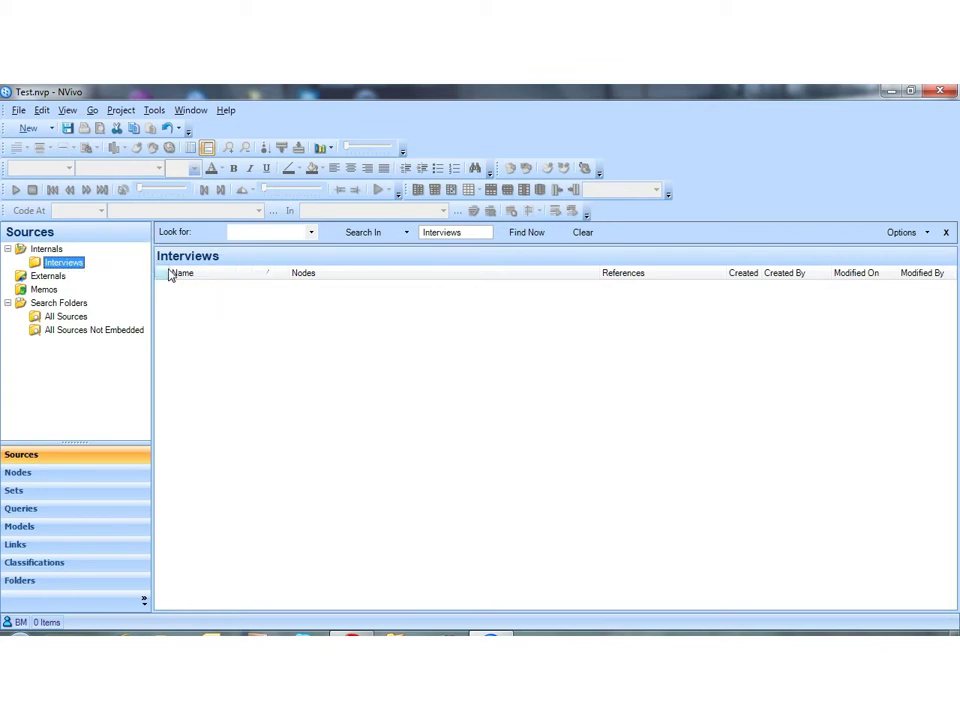
pyautogui.rightClick(322, 383)
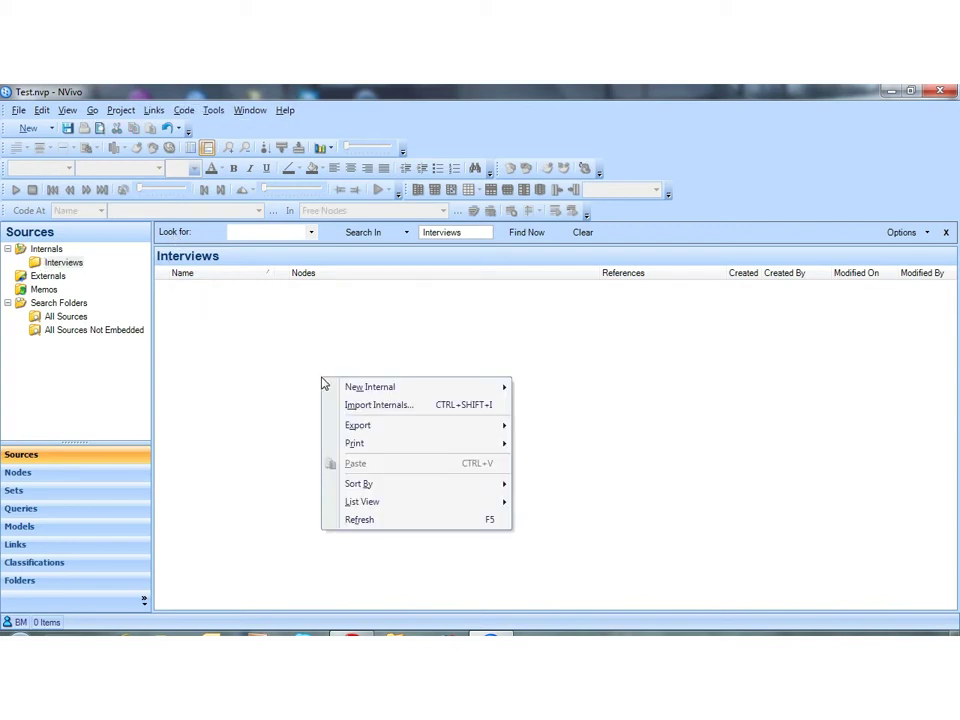
pyautogui.click(367, 406)
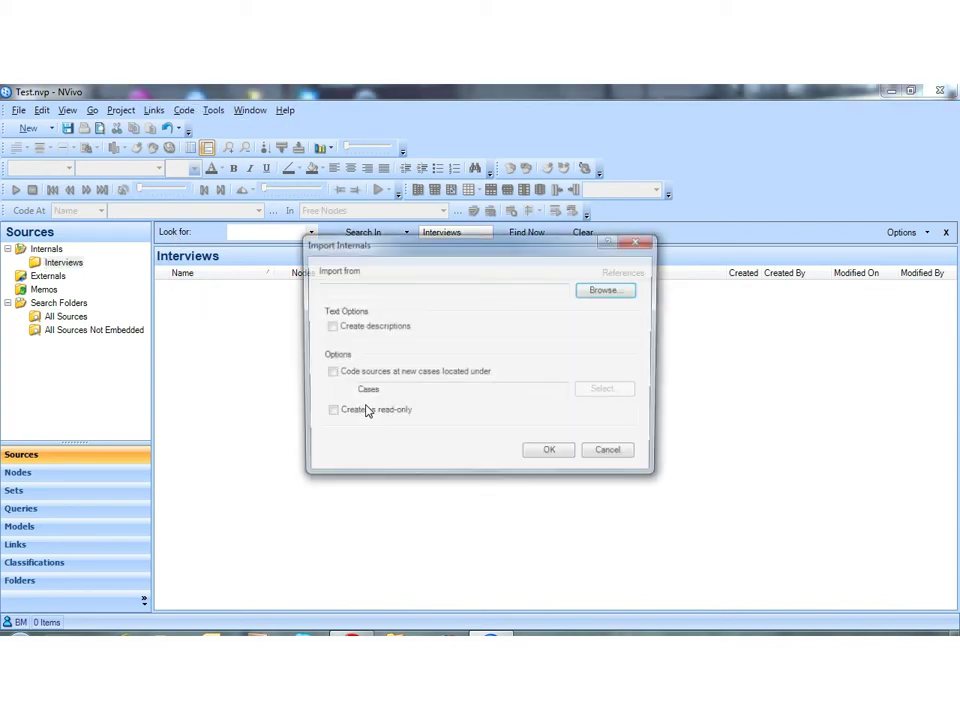
# Choose the files Site 1, Pupil 01.rtf through Pupil 13.rtf as the import source.
pyautogui.click(608, 295)
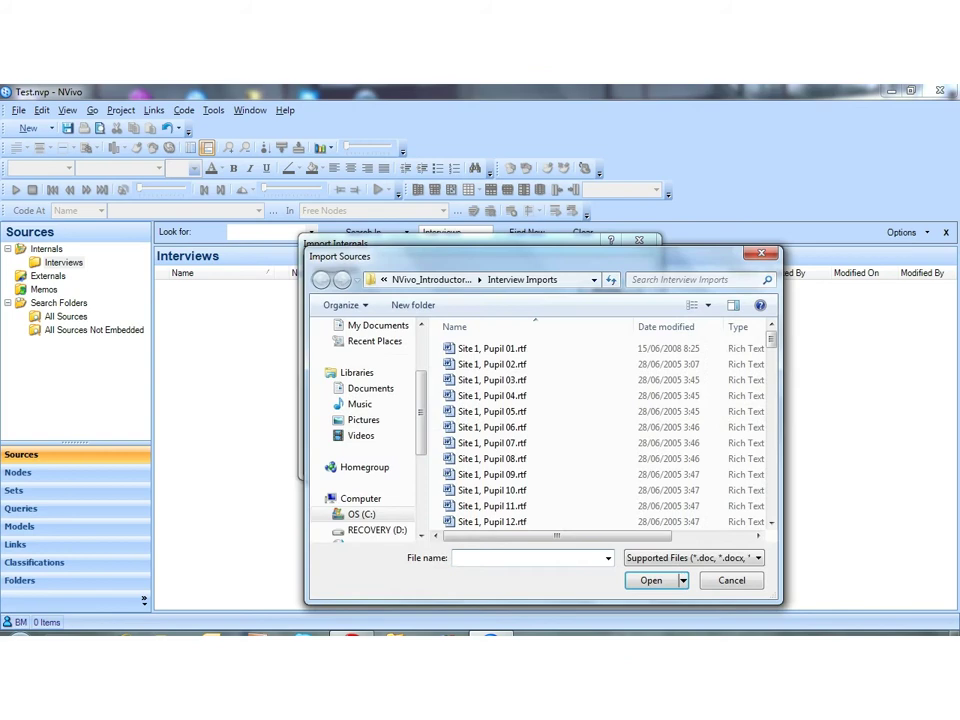
pyautogui.moveTo(422, 416); pyautogui.dragTo(422, 345)
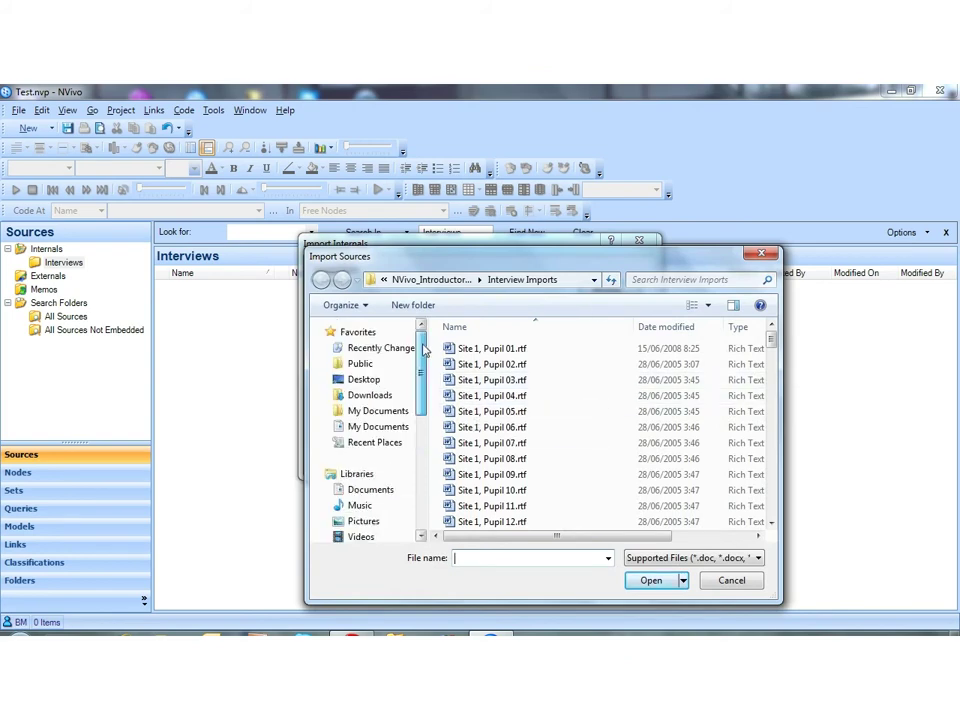
pyautogui.click(378, 381)
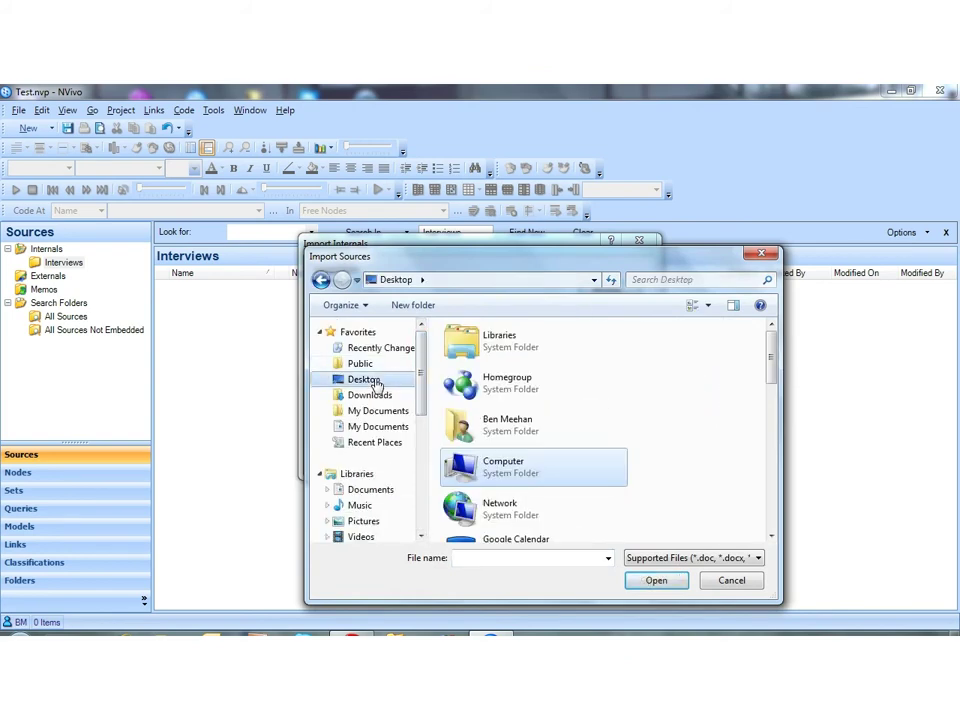
pyautogui.click(320, 280)
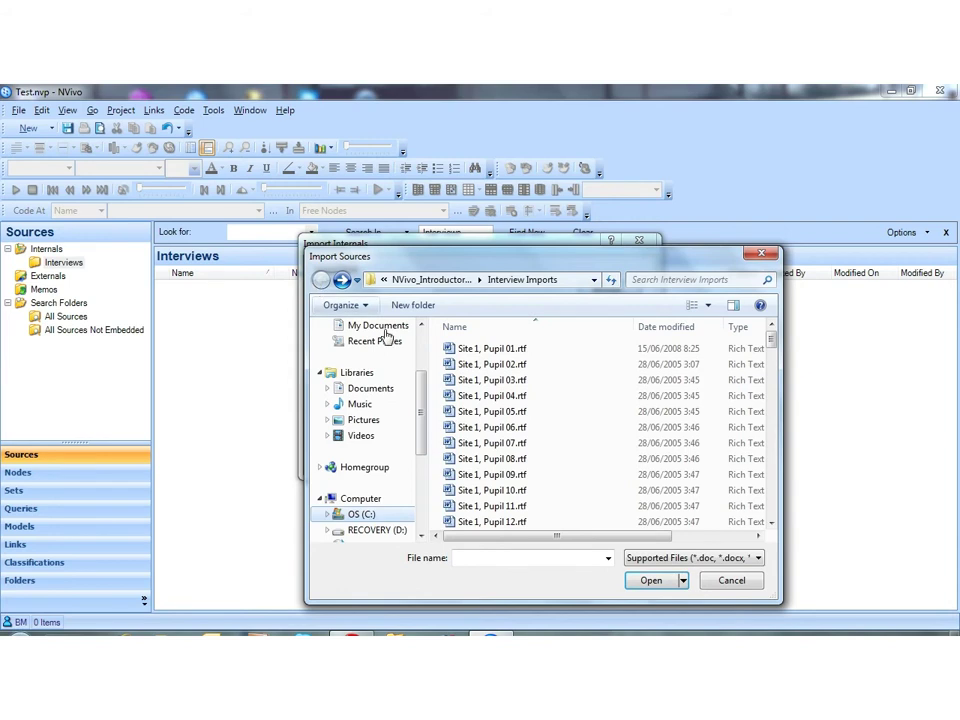
pyautogui.click(454, 352)
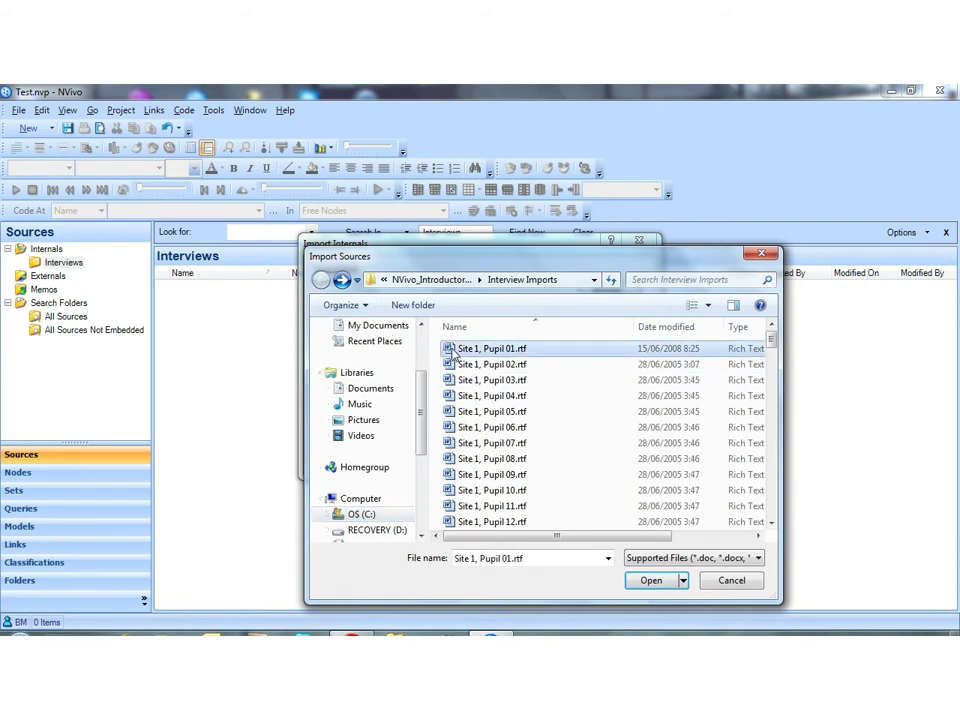
pyautogui.hotkey('shift', 'Down')
pyautogui.hotkey('shift', 'Down')
pyautogui.hotkey('shift', 'Down')
pyautogui.hotkey('shift', 'Down')
pyautogui.hotkey('shift', 'Down')
pyautogui.hotkey('shift', 'Down')
pyautogui.hotkey('shift', 'Down')
pyautogui.hotkey('shift', 'Down')
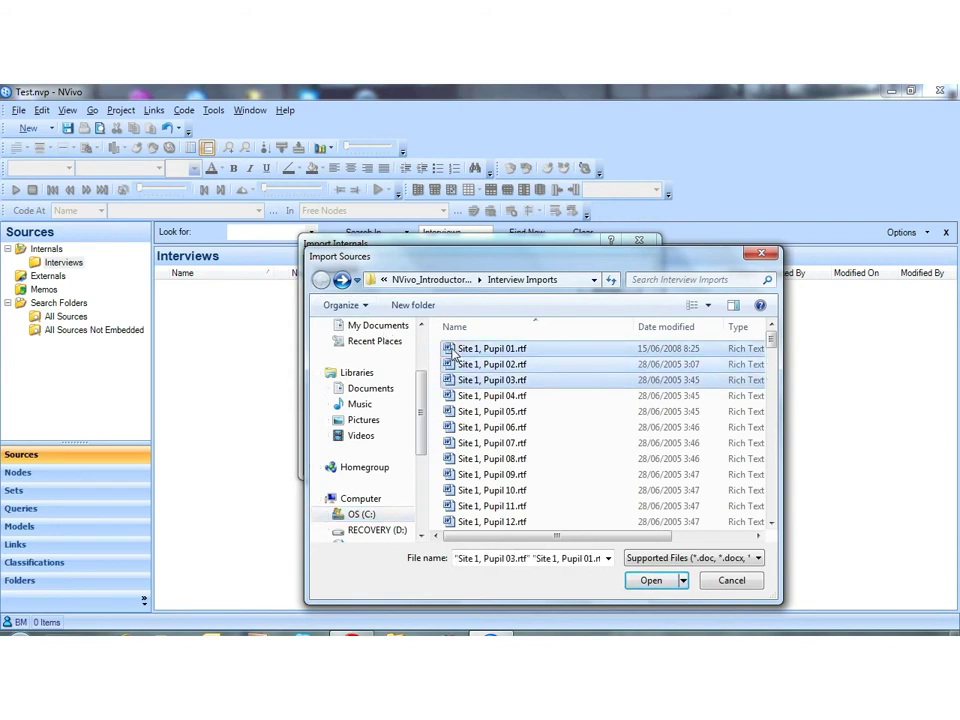
pyautogui.hotkey('shift', 'Down')
pyautogui.hotkey('shift', 'Down')
pyautogui.hotkey('shift', 'Down')
pyautogui.hotkey('shift', 'Down')
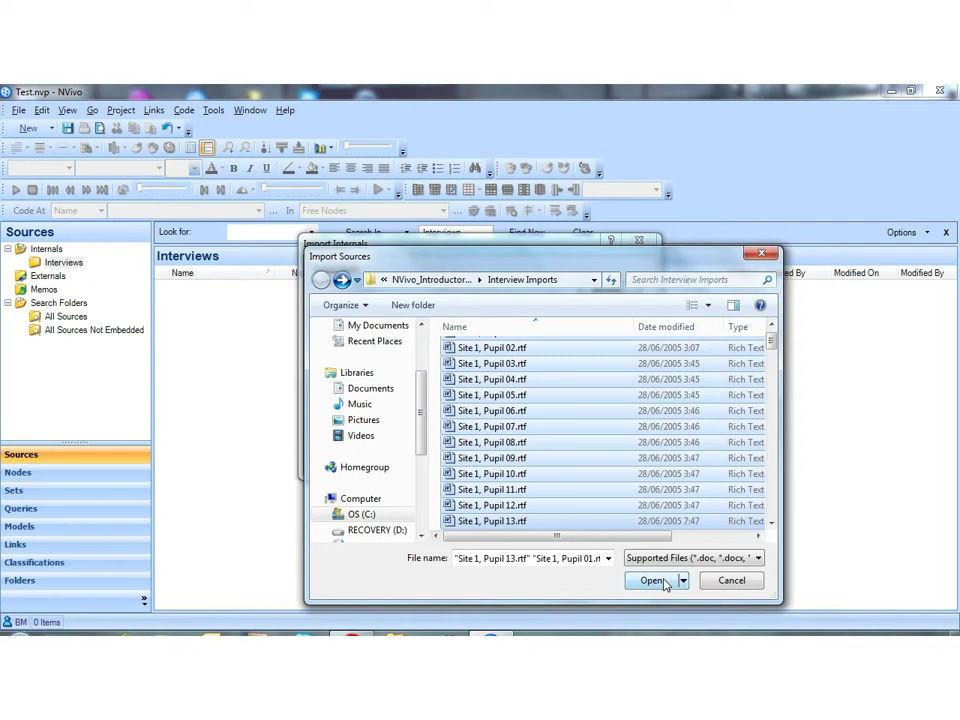
pyautogui.click(664, 583)
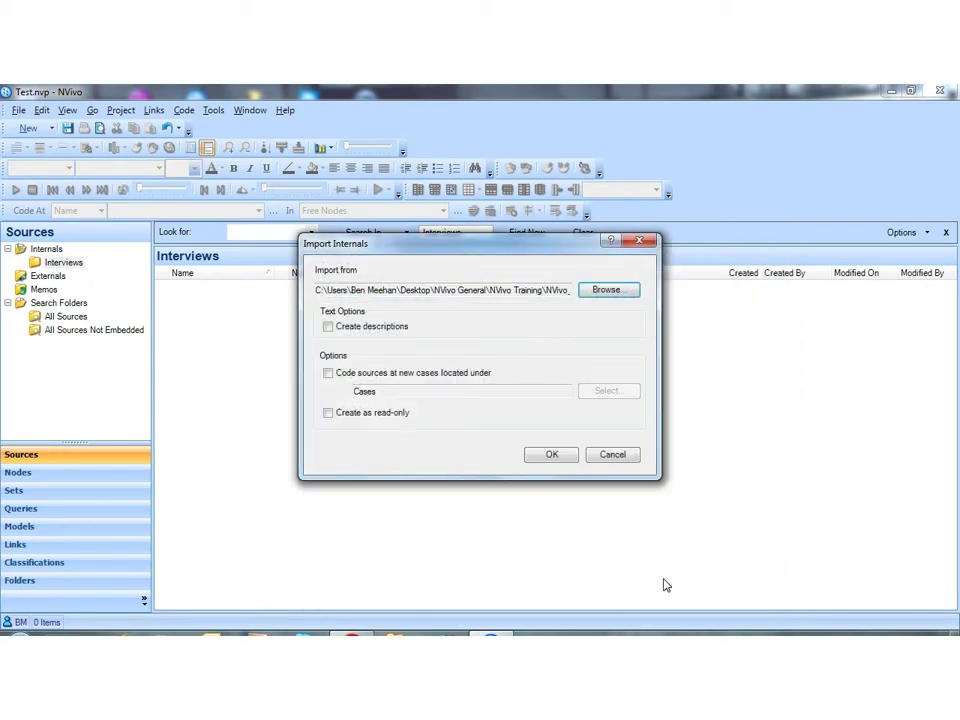
# Turn on coding sources at new cases under Cases, leaving descriptions and read-only off.
pyautogui.click(328, 327)
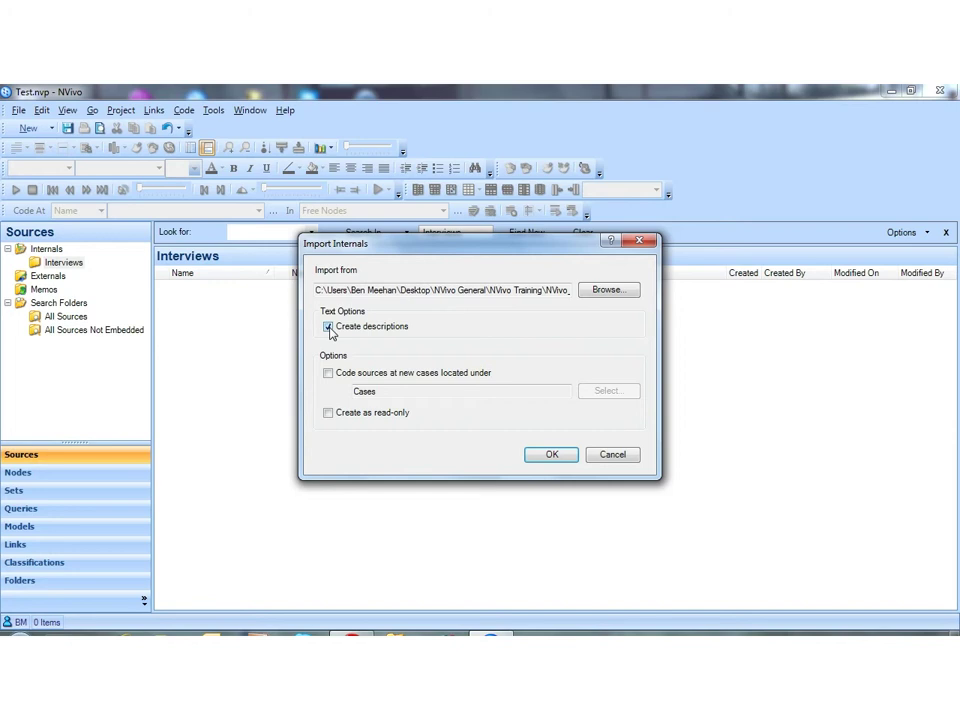
pyautogui.click(329, 328)
pyautogui.click(329, 373)
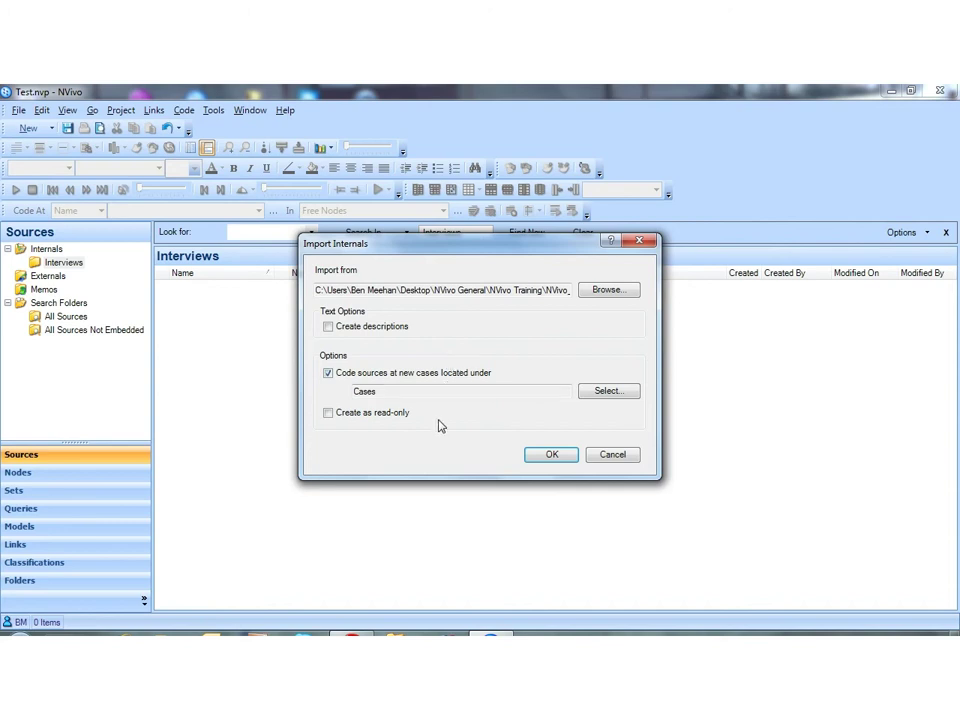
pyautogui.click(328, 413)
pyautogui.click(331, 419)
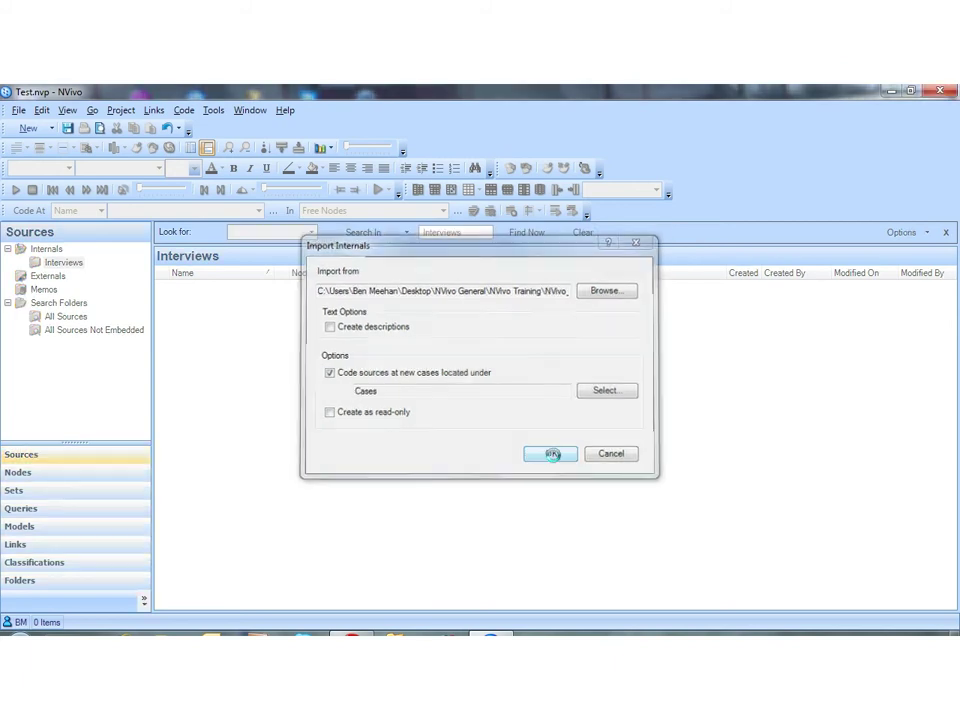
# Run the import, then open the imported Site 1, Pupil 01 transcript.
pyautogui.click(553, 456)
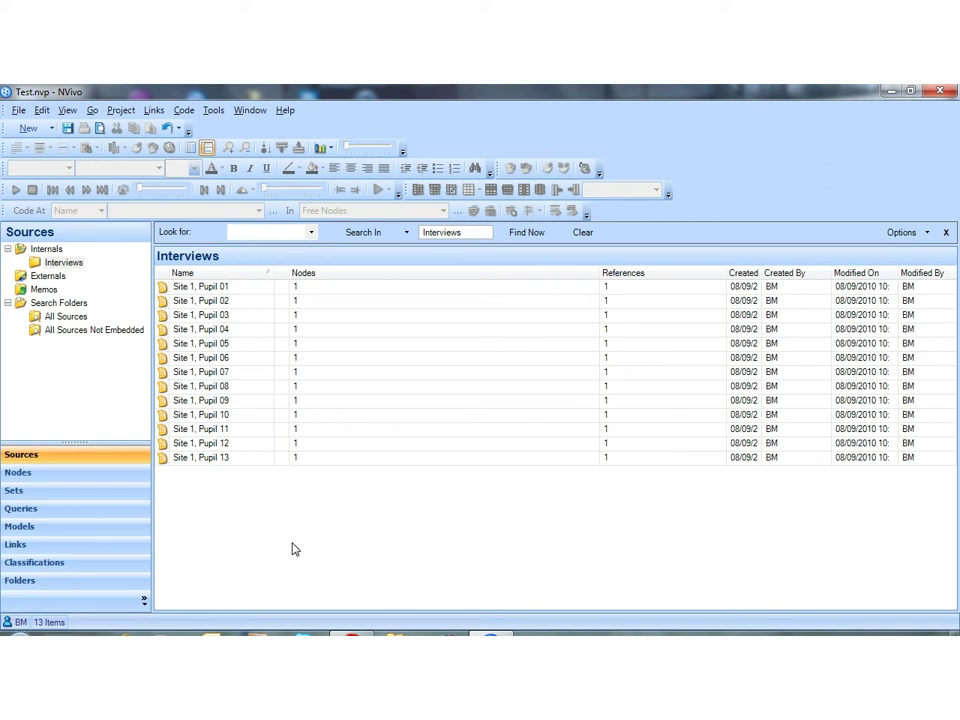
pyautogui.click(160, 288)
pyautogui.doubleClick(160, 288)
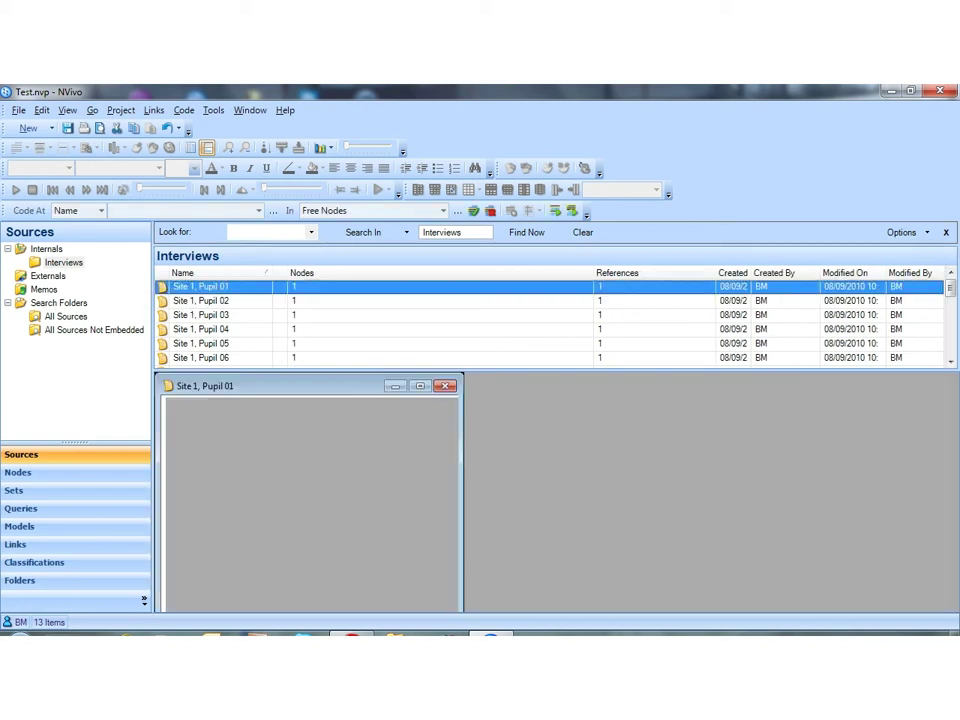